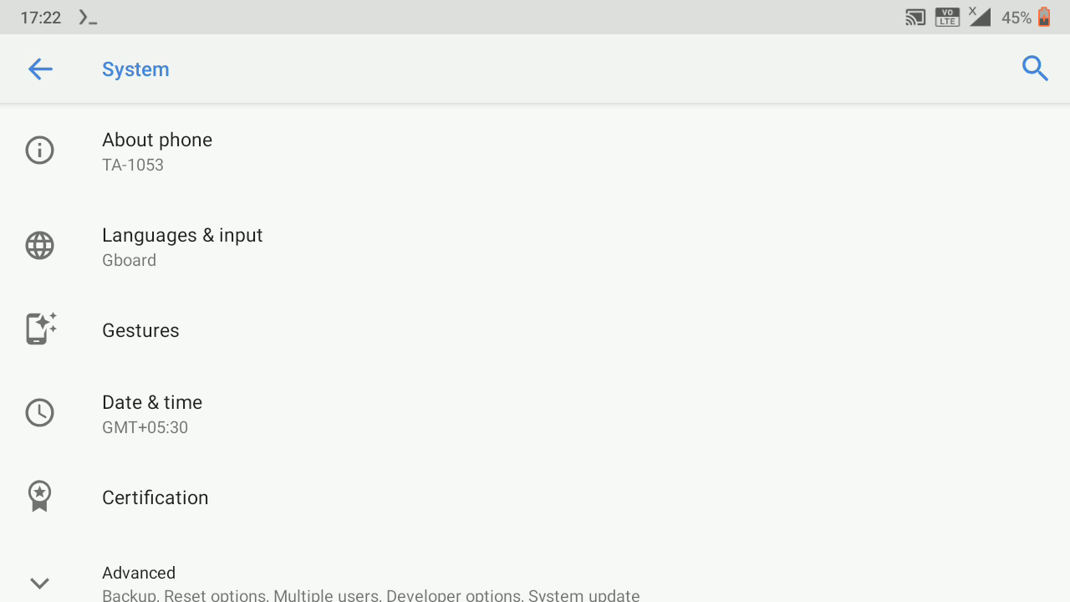
{"action": "scroll", "coordinate": [535, 351], "scroll_direction": "up", "scroll_amount": 2}
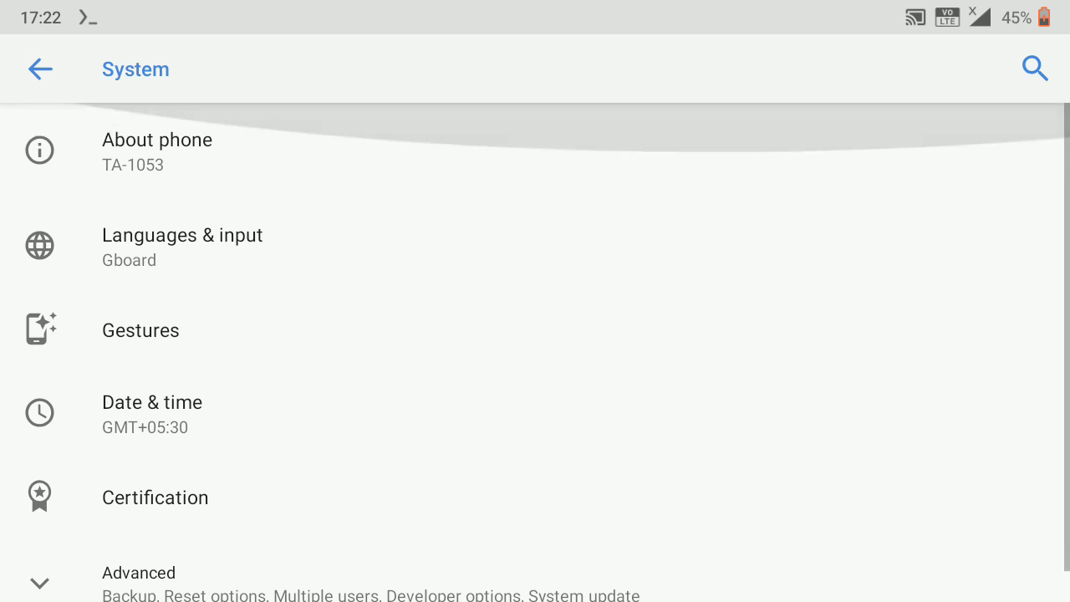
Go back from the System page to the main Settings list.
{"action": "key", "text": "Escape"}
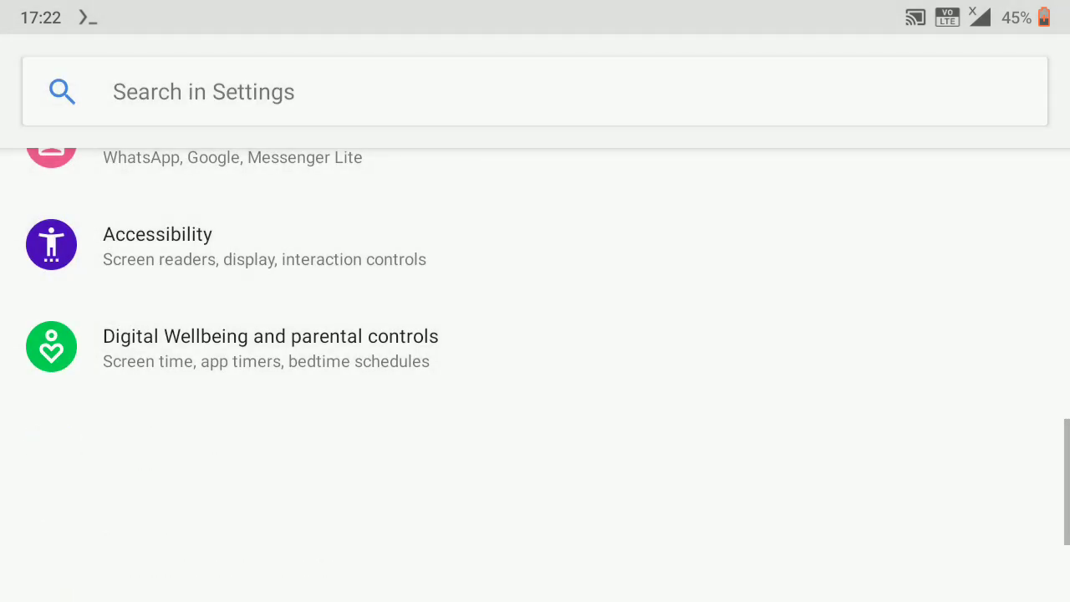
{"action": "scroll", "coordinate": [536, 368], "scroll_direction": "up", "scroll_amount": 2}
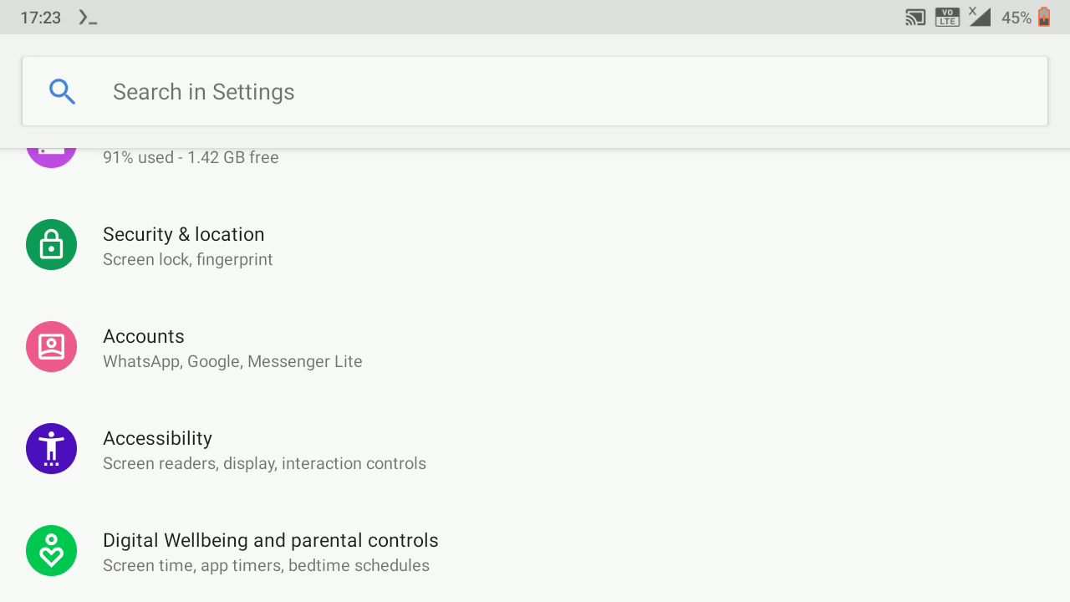
{"action": "scroll", "coordinate": [535, 377], "scroll_direction": "down", "scroll_amount": 3}
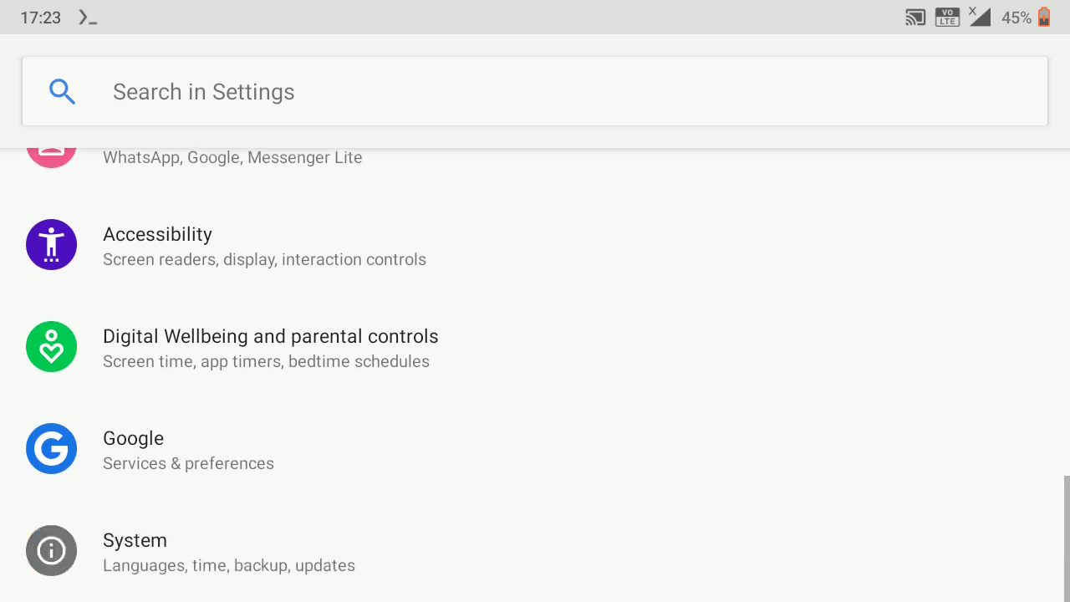
Reopen the System settings page from the bottom of the Settings list.
{"action": "left_click", "coordinate": [167, 552]}
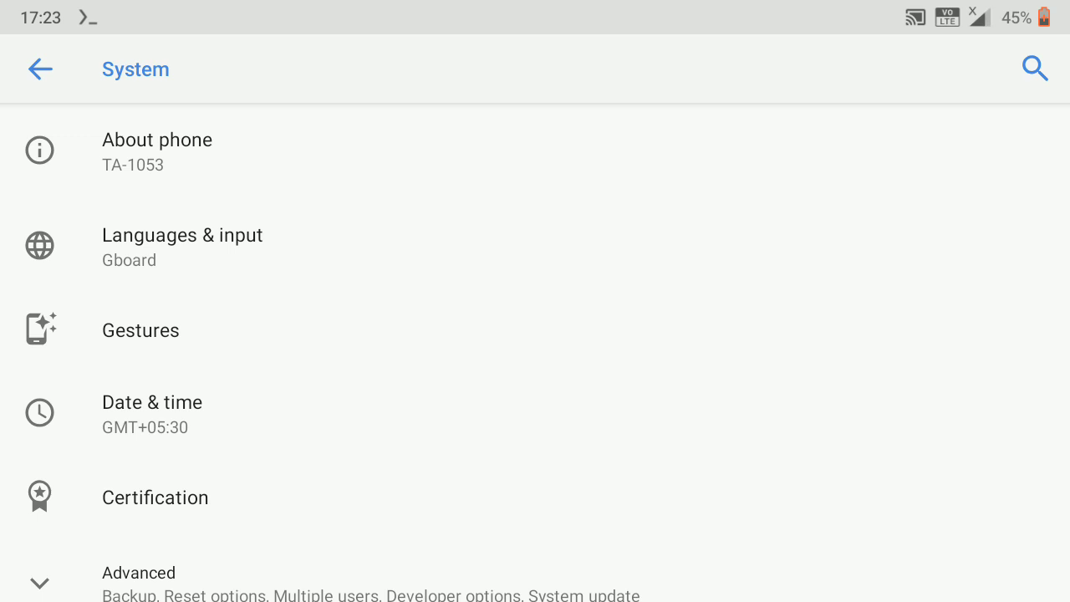
Switch to Termux from Recents and run su for a root shell.
{"action": "key", "text": "alt+Tab"}
{"action": "left_click_drag", "start_coordinate": [251, 334], "coordinate": [836, 334]}
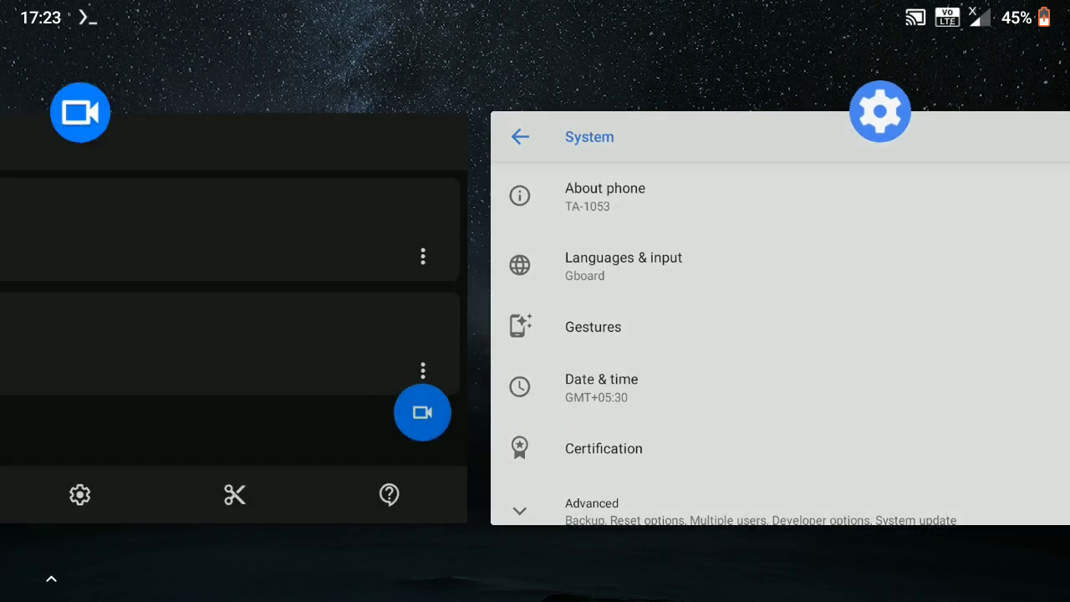
{"action": "left_click_drag", "start_coordinate": [251, 334], "coordinate": [752, 335]}
{"action": "left_click", "coordinate": [669, 317]}
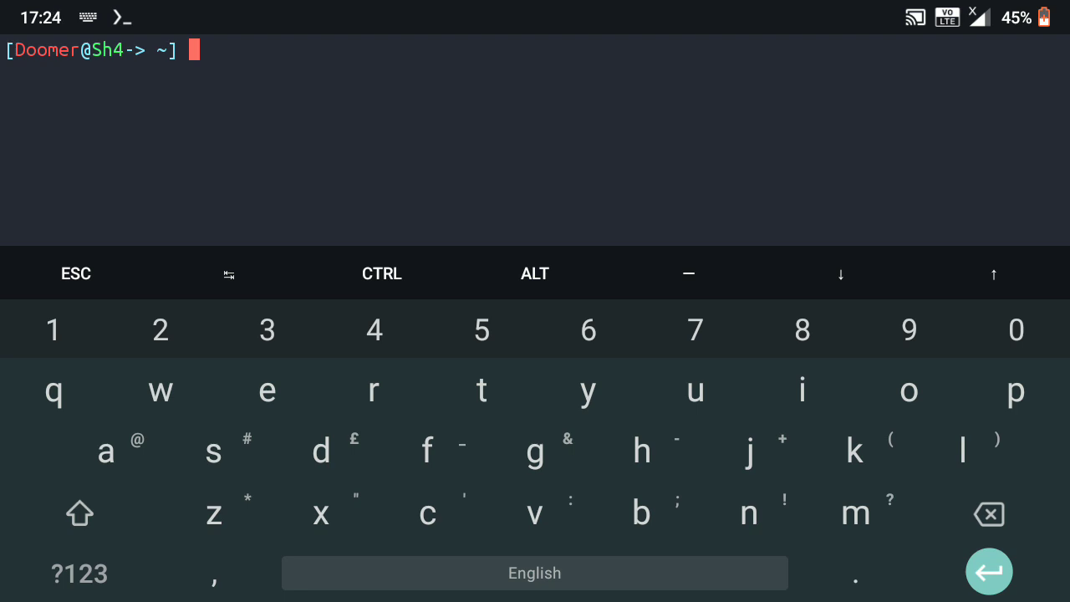
{"action": "type", "text": "su"}
{"action": "key", "text": "Return"}
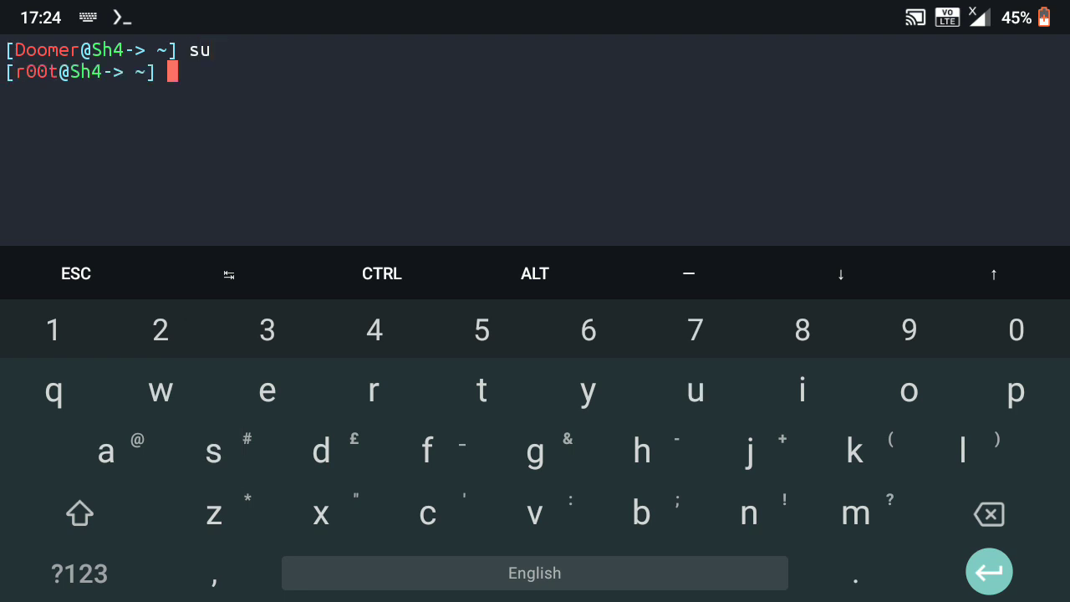
Enter 'NOKIA TA-1053' in capitals at the root prompt, correcting the model number.
{"action": "left_click", "coordinate": [79, 513]}
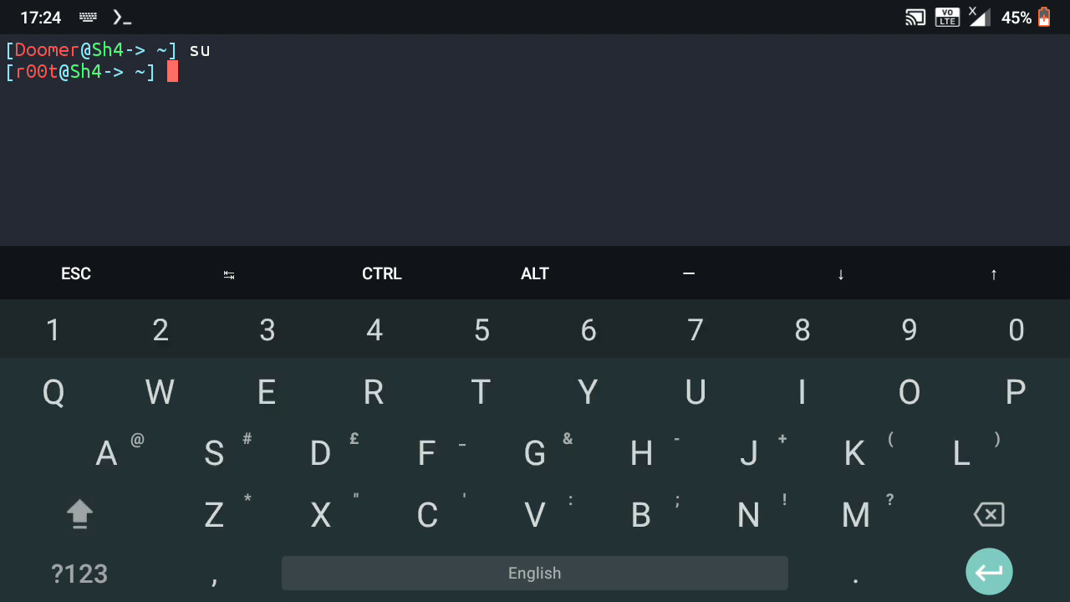
{"action": "type", "text": "NOKIA 1053"}
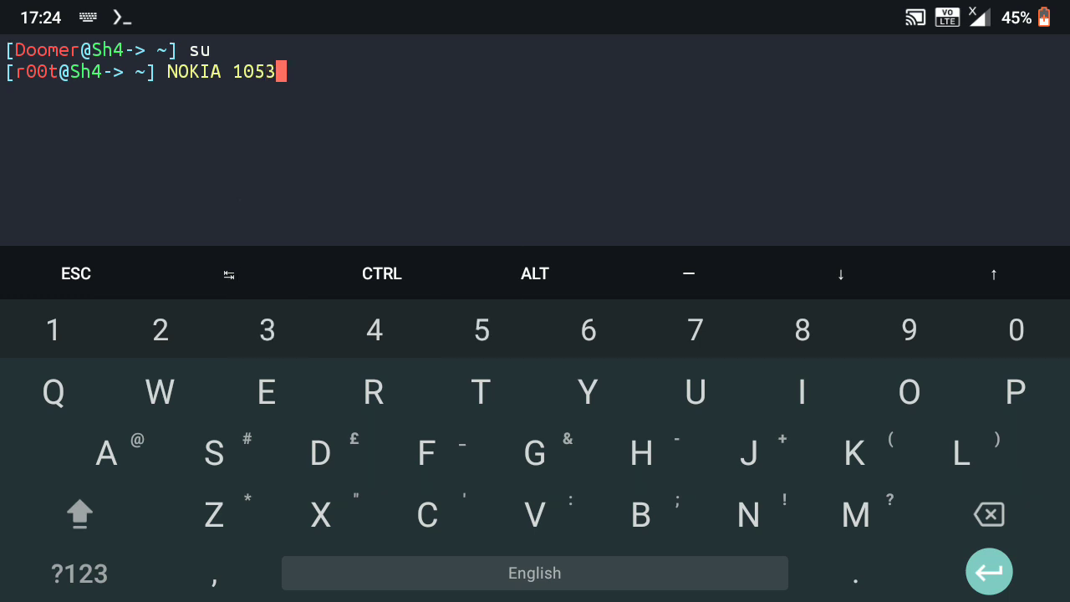
{"action": "key", "text": "BackSpace"}
{"action": "key", "text": "BackSpace"}
{"action": "key", "text": "BackSpace"}
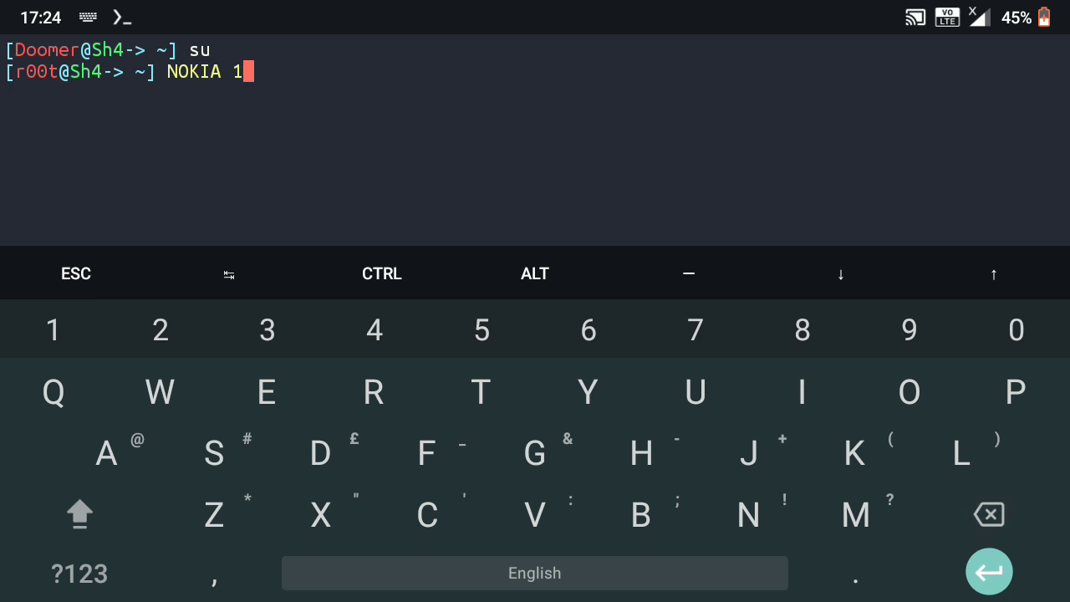
{"action": "key", "text": "BackSpace"}
{"action": "type", "text": "TA-"}
{"action": "type", "text": "10"}
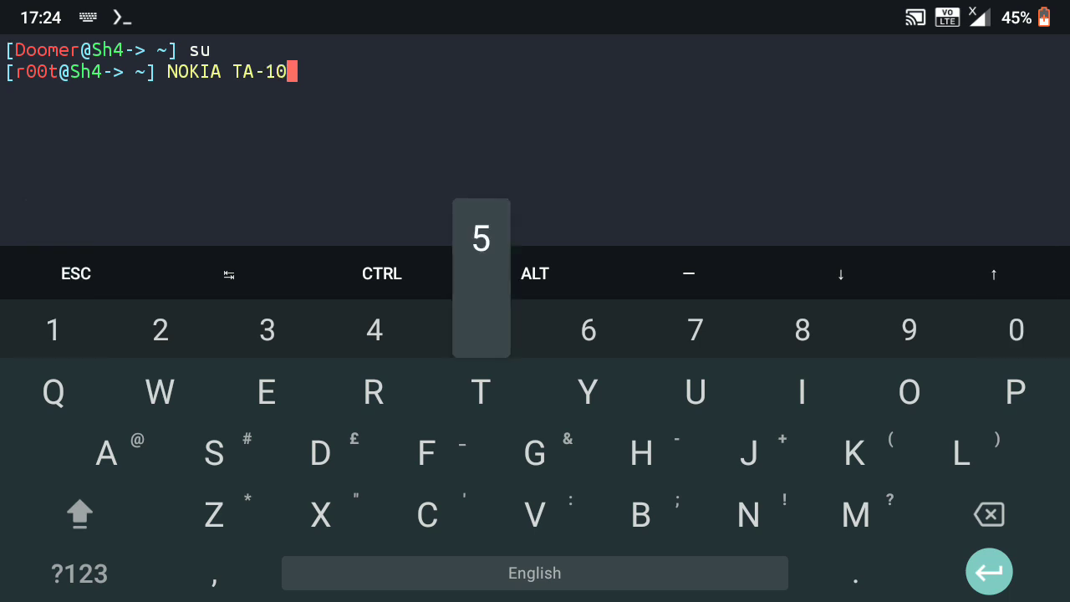
{"action": "type", "text": "53"}
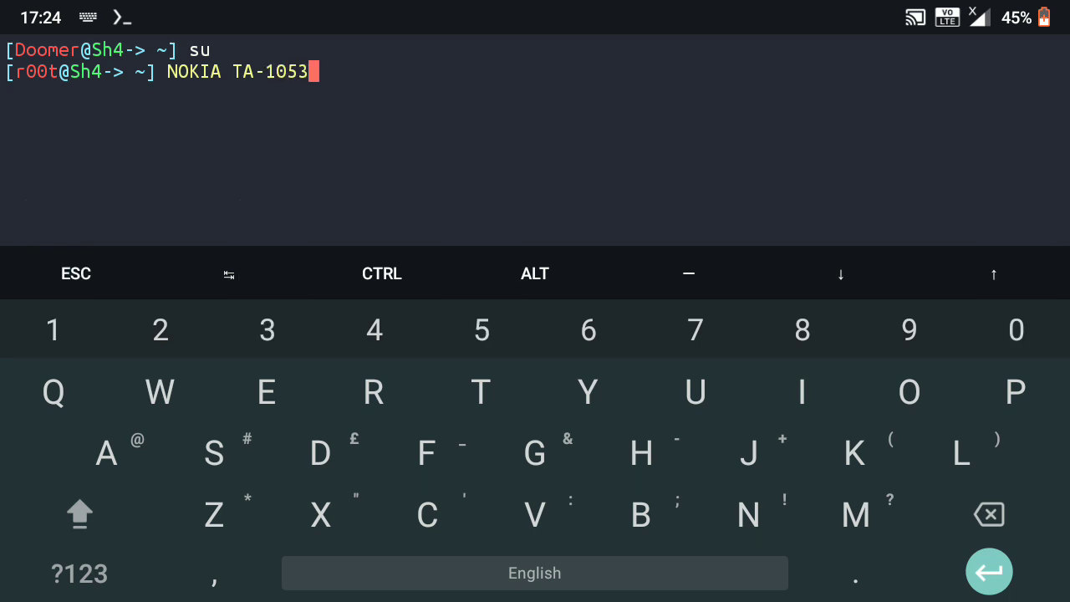
{"action": "scroll", "coordinate": [535, 125], "scroll_direction": "up", "scroll_amount": 2}
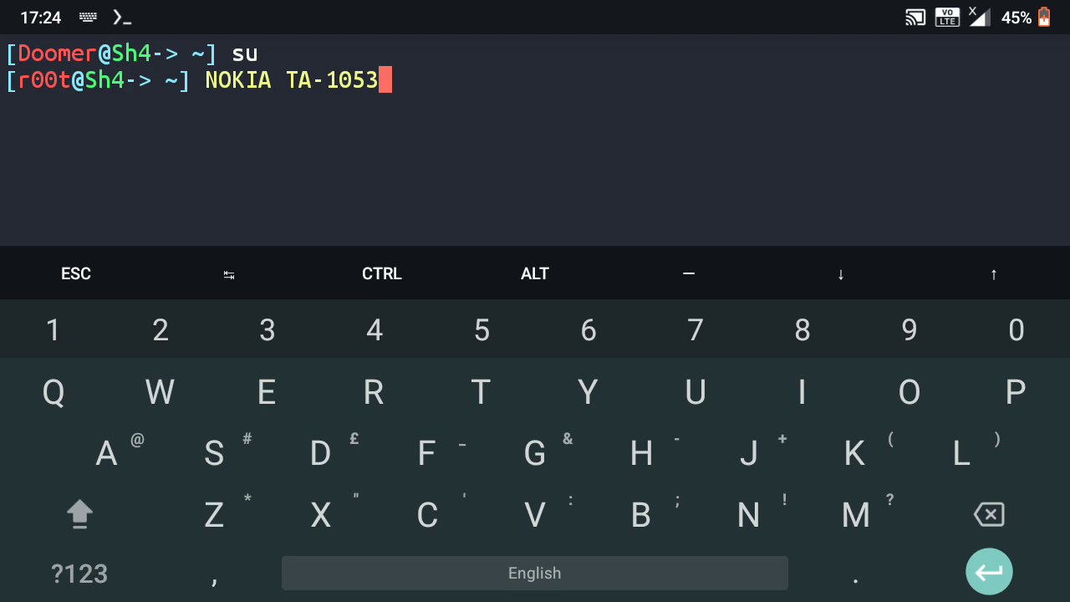